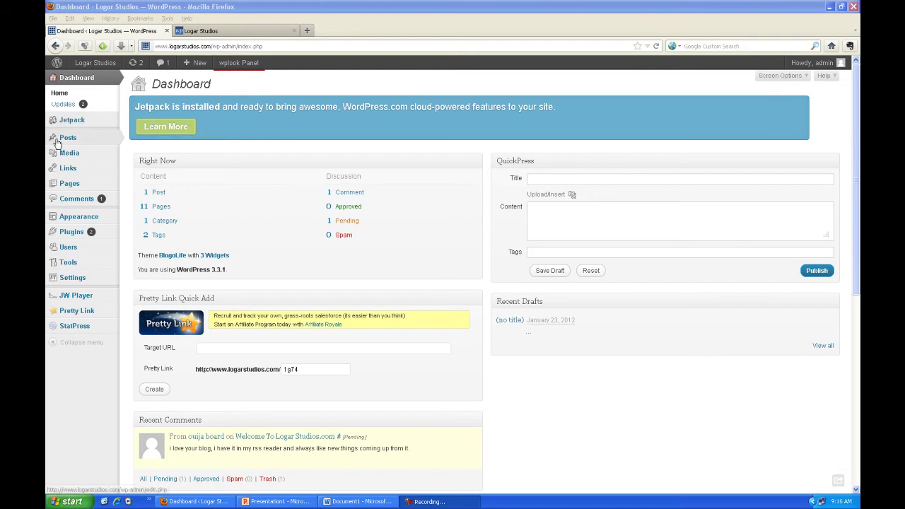
Start a new post and title it "The 9 Steps to a Perfect Word Press Blog Post", copied from the Word document.
left_click(130, 149)
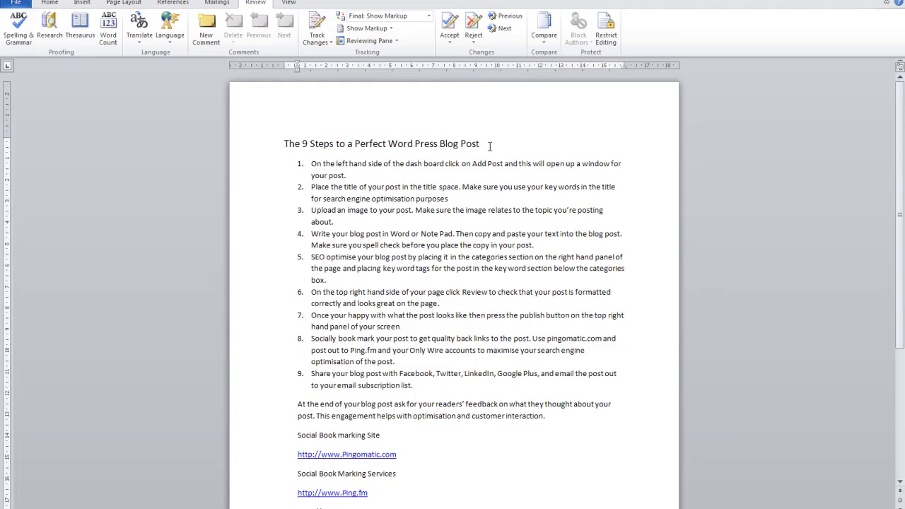
left_click_drag(490, 146, 285, 152)
key("ctrl+c")
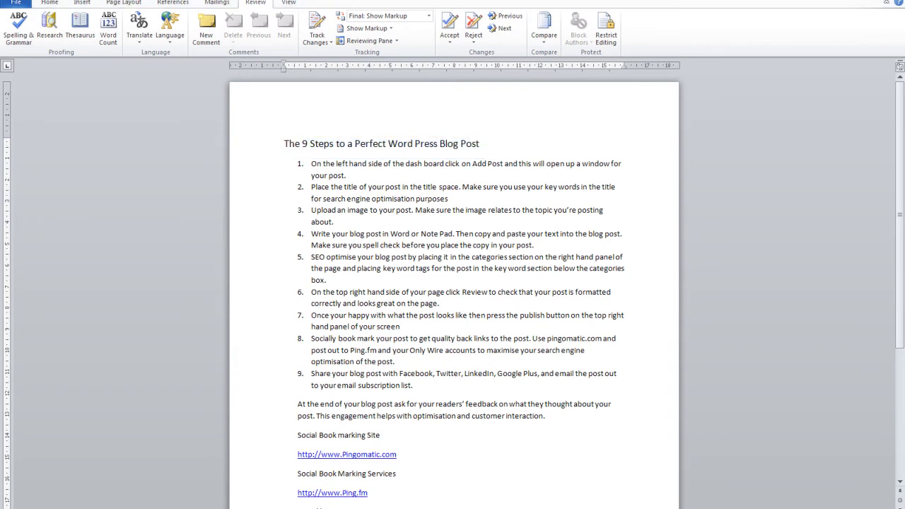
key("alt+Tab")
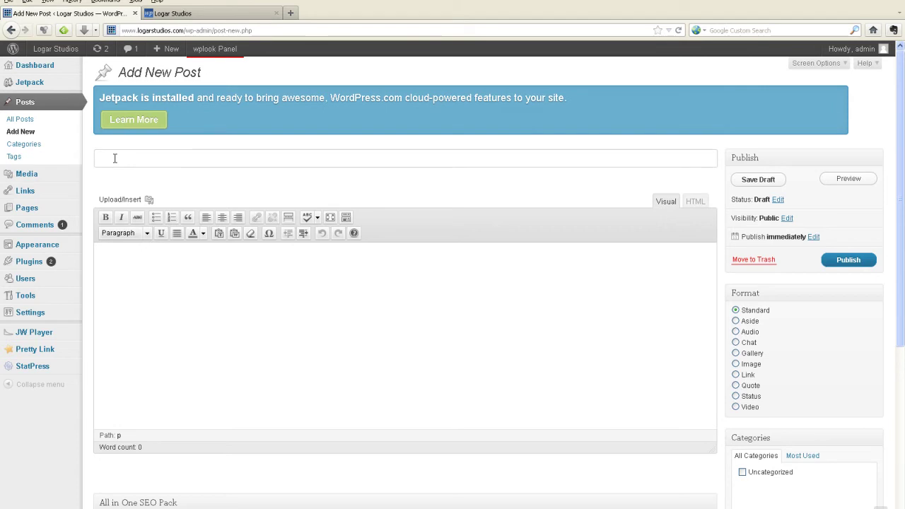
key("ctrl+v")
Upload the desktop image "9 Steps to posting a word press blog post" and insert it into the post body, left-aligned at Large size.
left_click(119, 263)
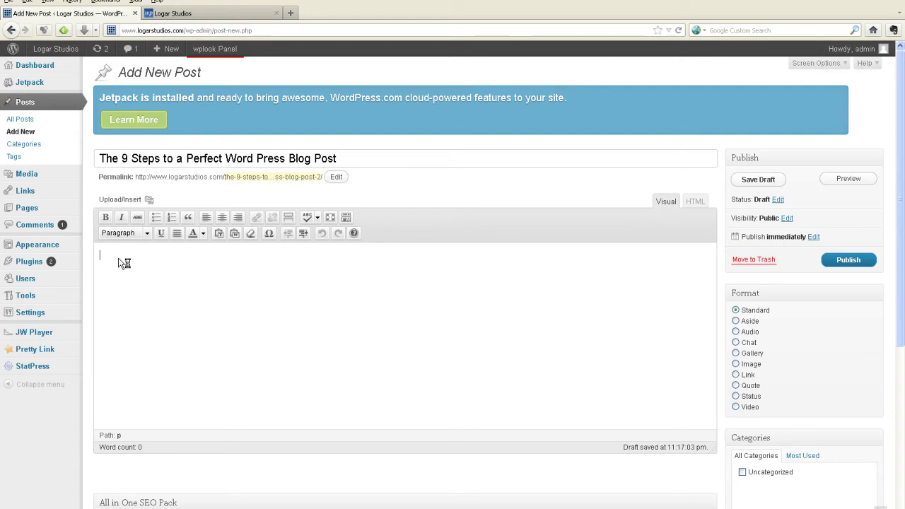
left_click(149, 202)
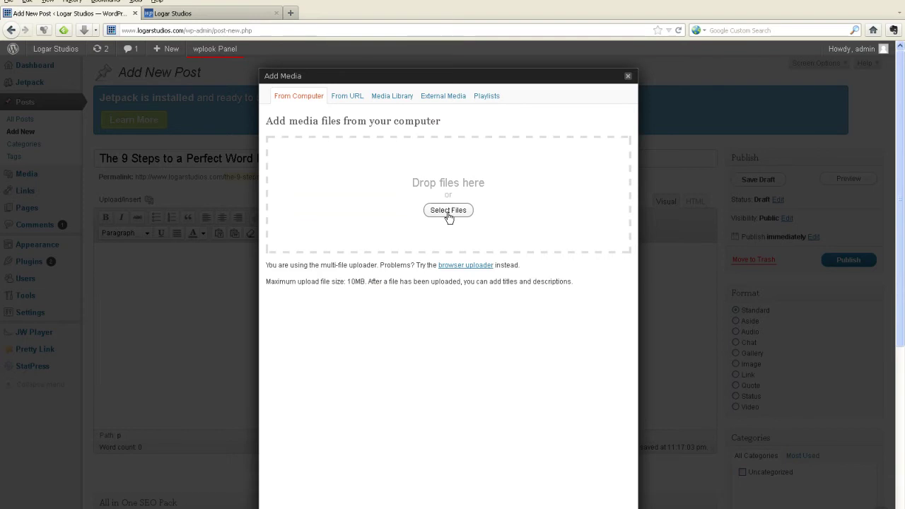
left_click(448, 211)
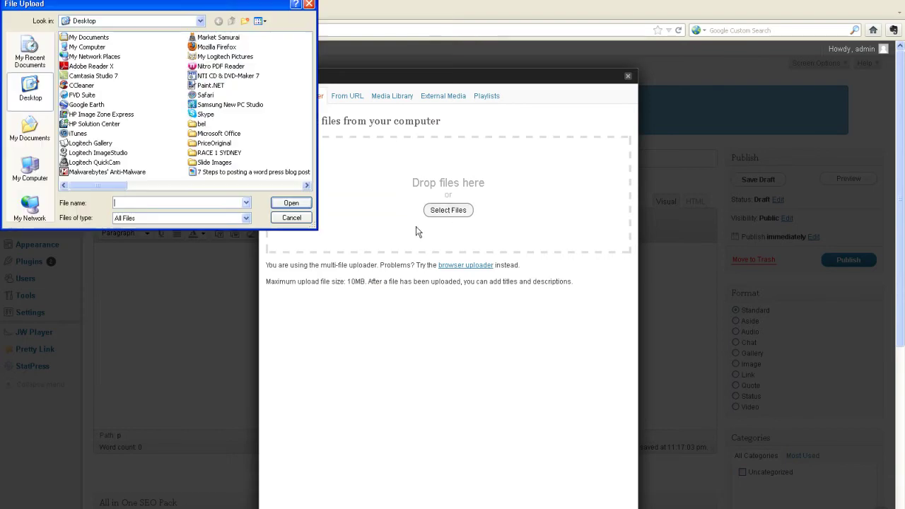
left_click(306, 185)
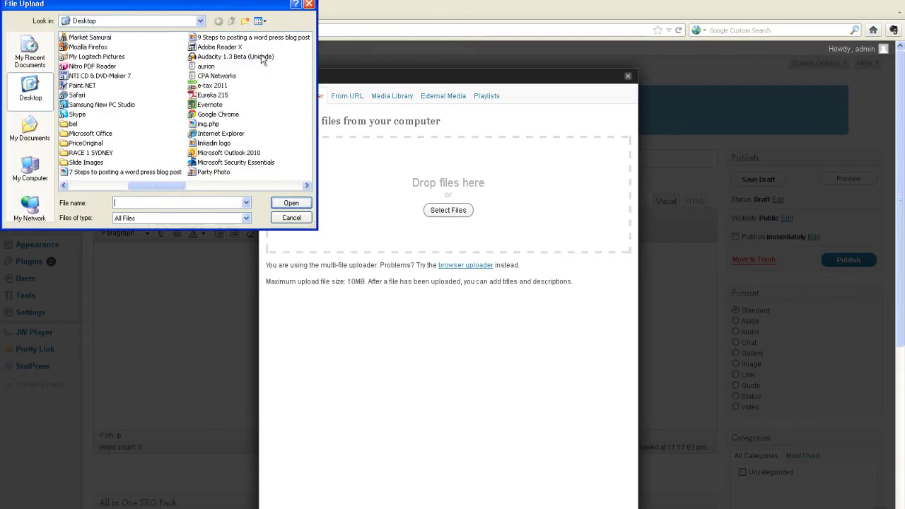
double_click(247, 39)
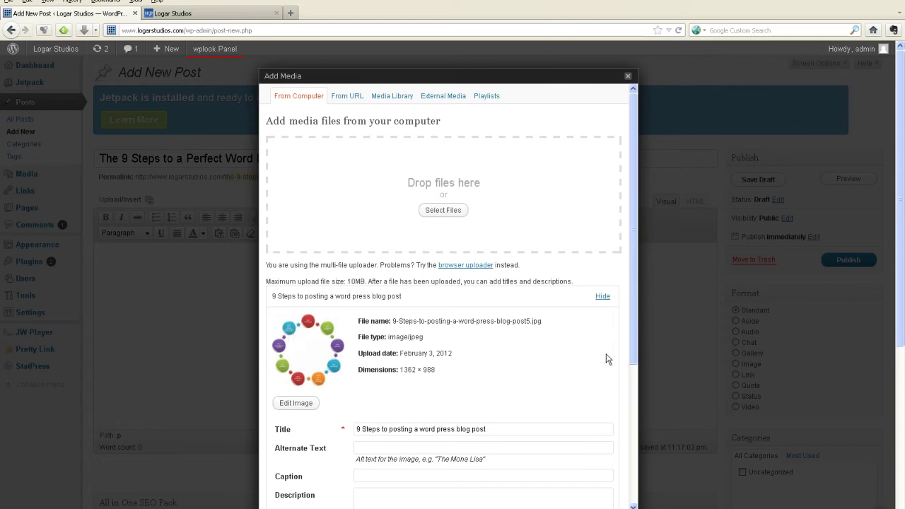
left_click_drag(632, 283, 633, 429)
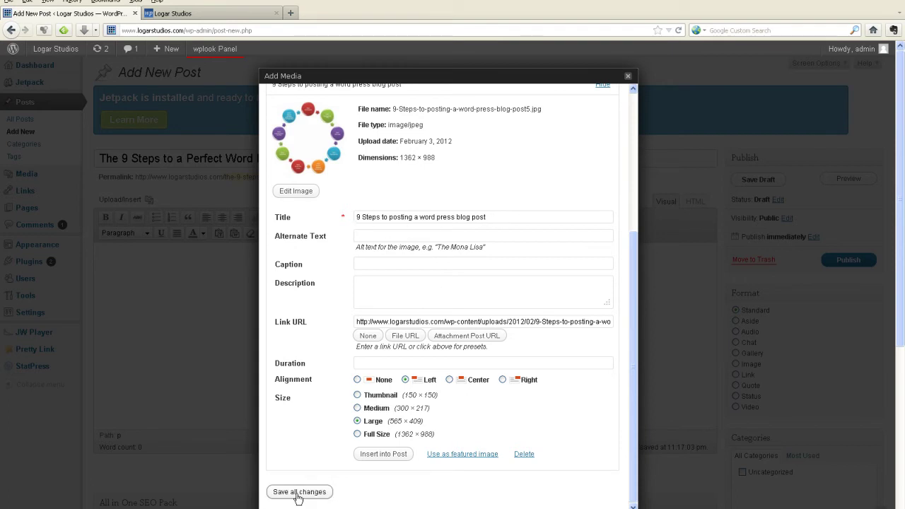
left_click(377, 455)
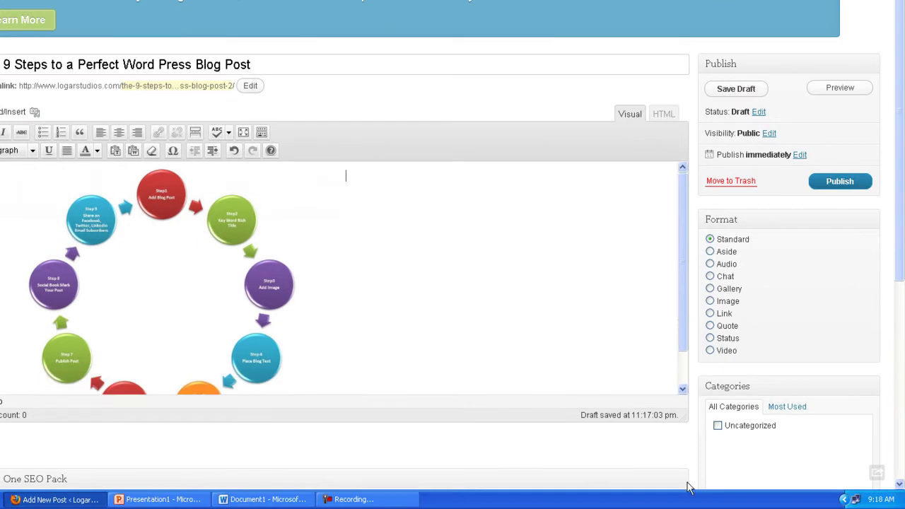
Enlarge the post body's editing area to fit the whole image.
left_click_drag(690, 487, 690, 486)
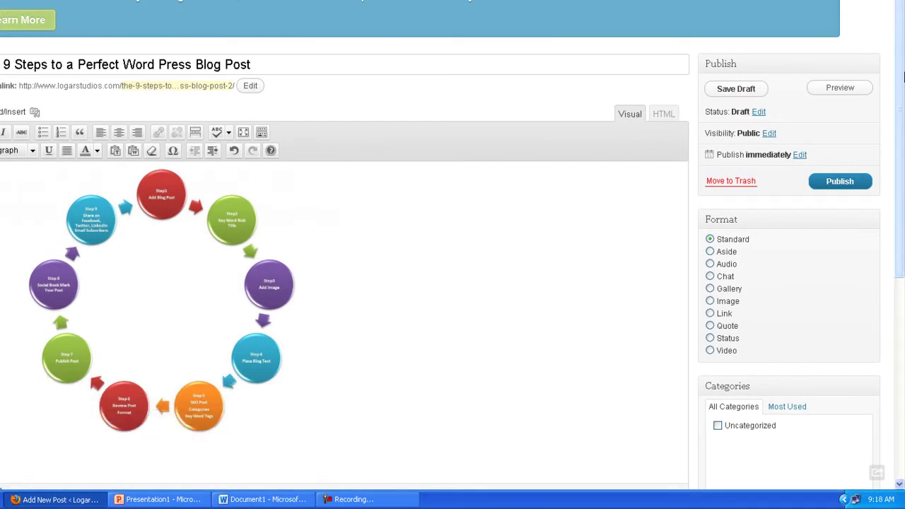
scroll(890, 106, "down", 3)
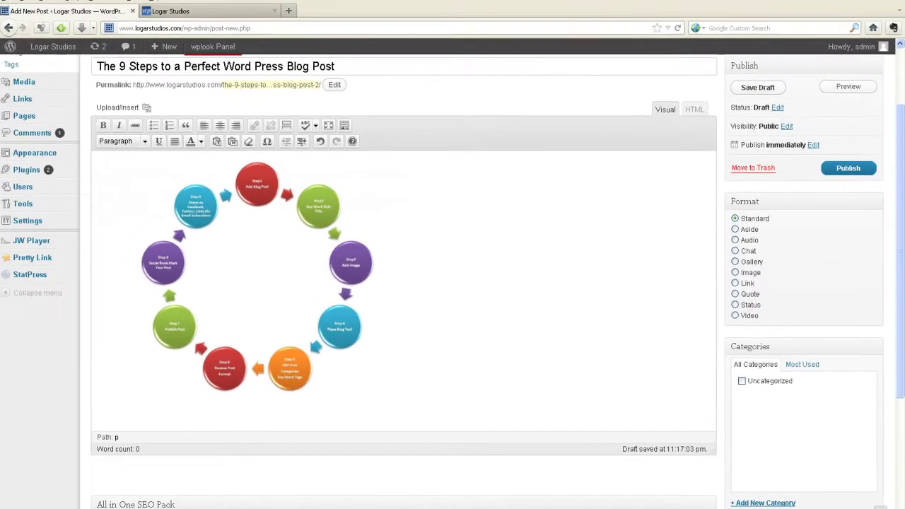
Copy the numbered steps, feedback paragraph and social bookmarking links from the Word document and paste them below the image in the post.
key("alt+Tab")
left_click(487, 257)
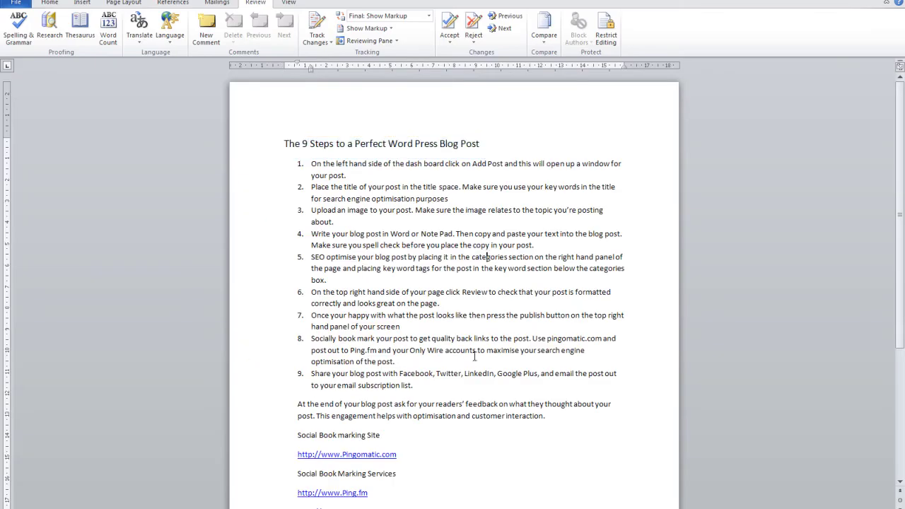
scroll(469, 411, "down", 2)
left_click_drag(412, 469, 303, 106)
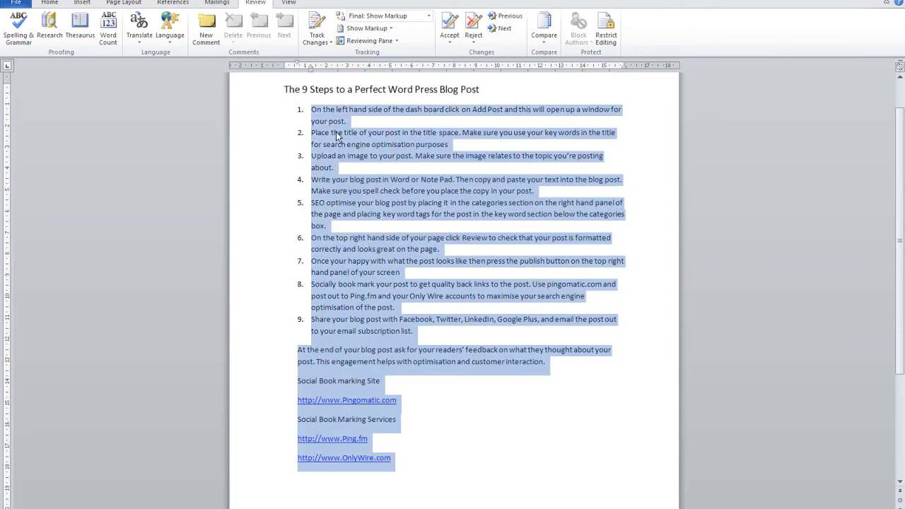
right_click(336, 132)
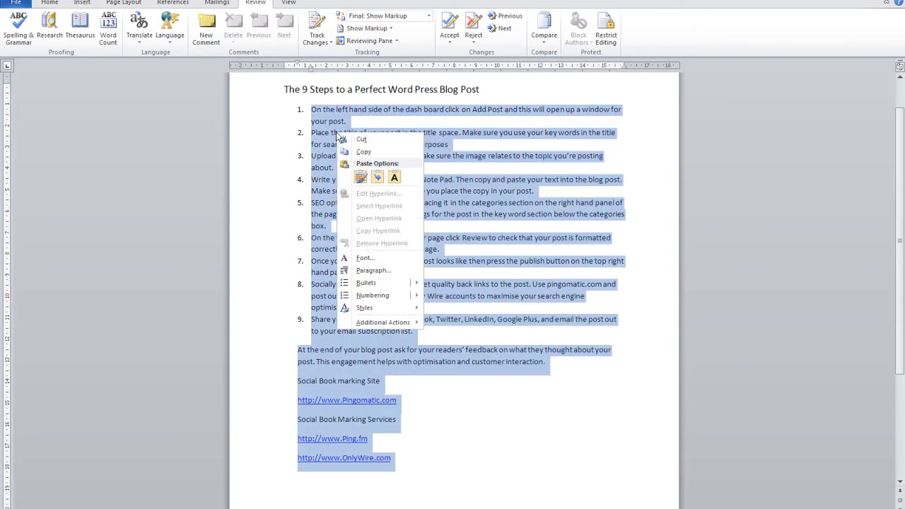
left_click(368, 153)
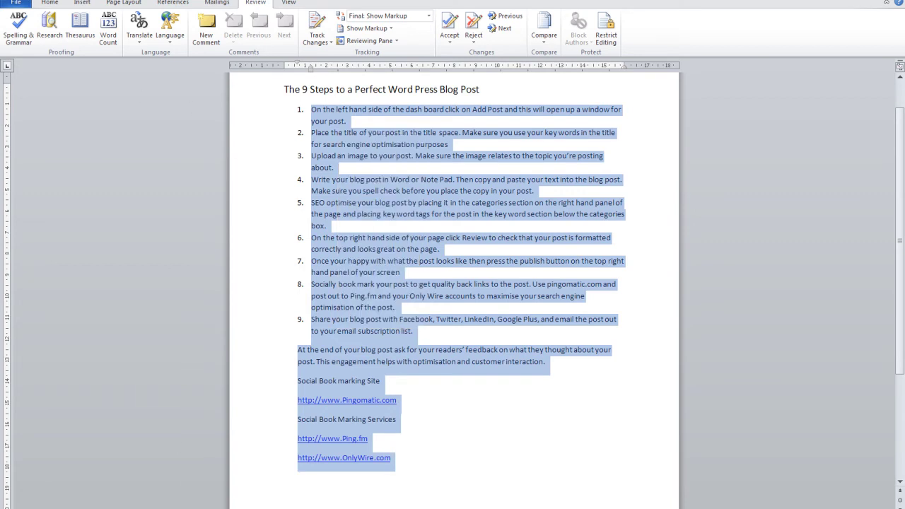
key("alt+Tab")
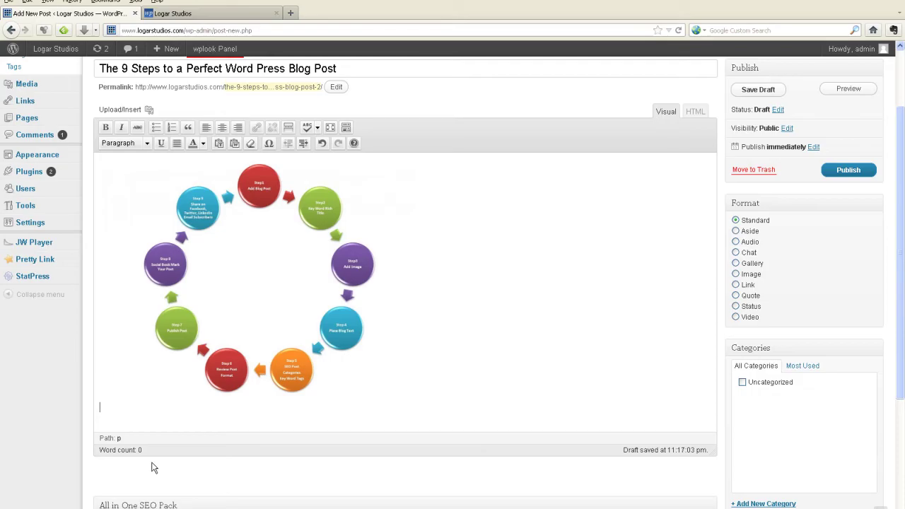
right_click(112, 416)
left_click(139, 309)
Remove the blank line directly above the numbered list and check the pasted text through to the closing links.
scroll(340, 366, "up", 10)
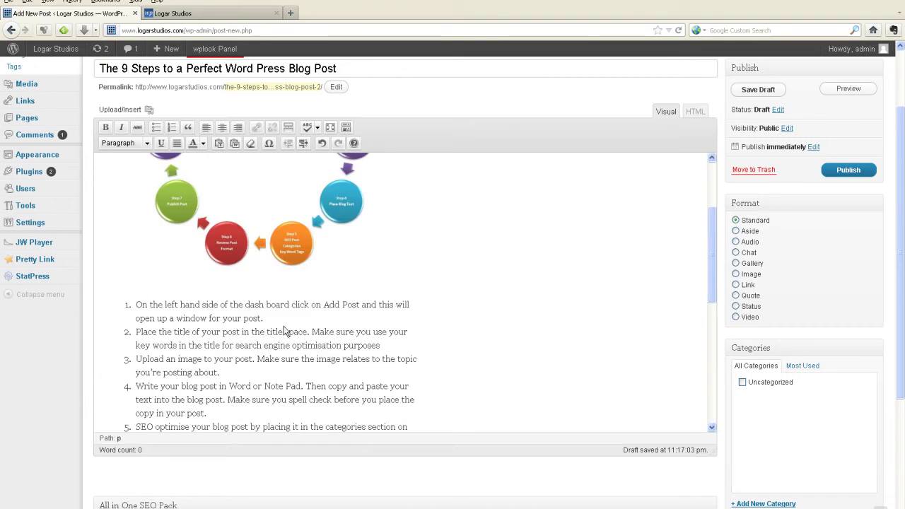
left_click(117, 293)
scroll(117, 295, "down", 8)
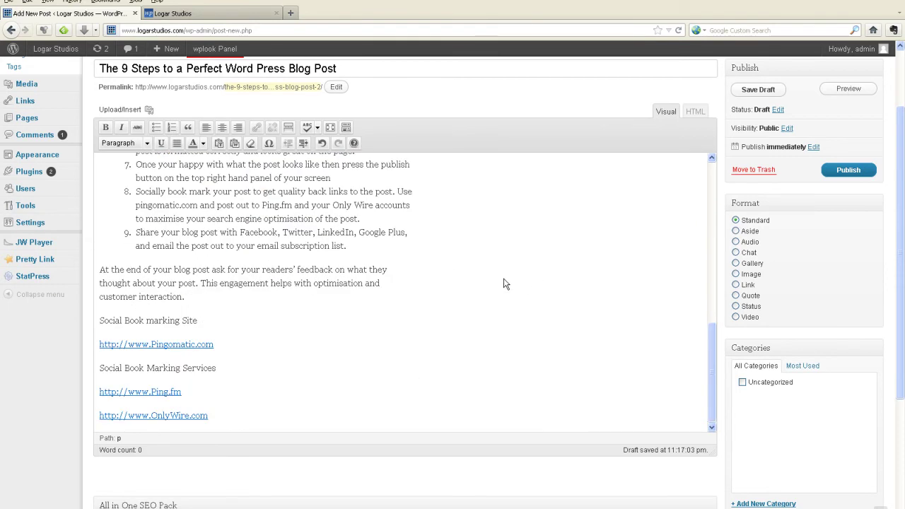
scroll(504, 284, "down", 3)
scroll(505, 284, "up", 5)
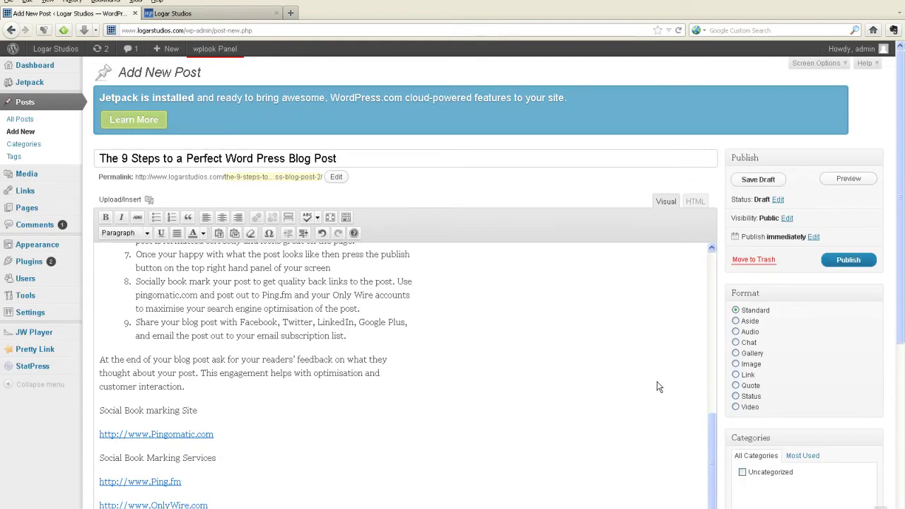
left_click_drag(715, 452, 563, 344)
scroll(902, 235, "down", 1)
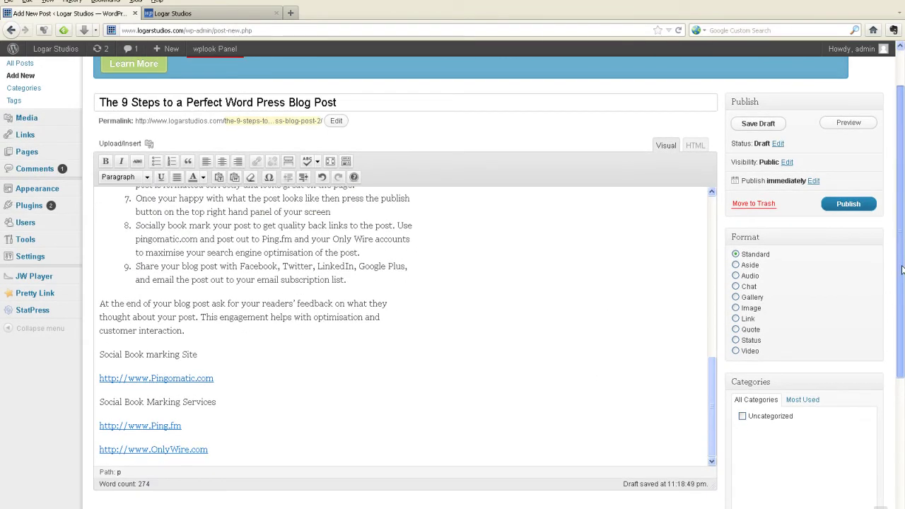
Preview the post, examine the layout and spacing of the image and numbered steps, and close the preview.
left_click(848, 123)
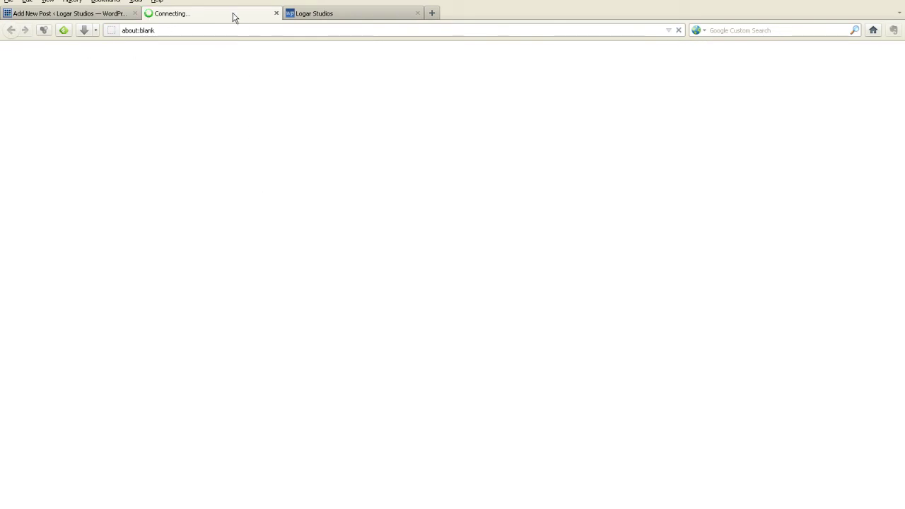
scroll(67, 297, "down", 5)
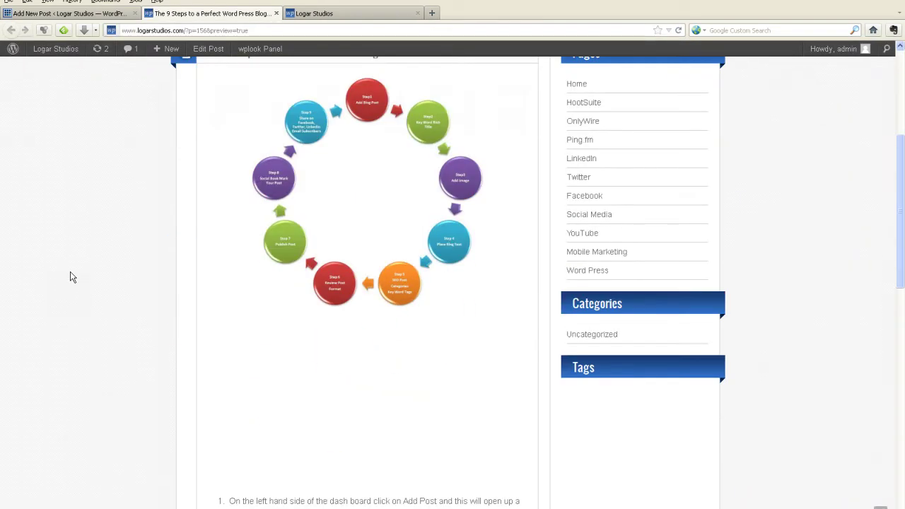
scroll(70, 277, "down", 5)
scroll(70, 277, "up", 3)
scroll(70, 277, "up", 3)
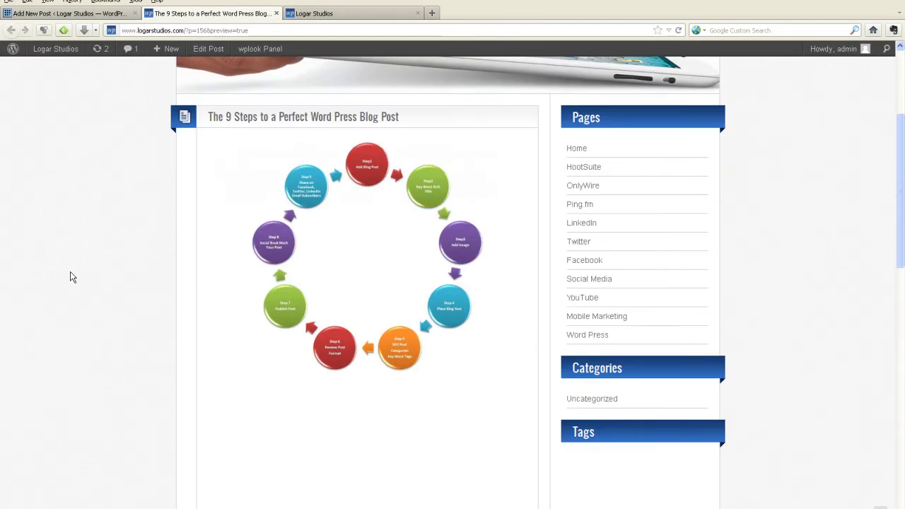
scroll(70, 277, "down", 2)
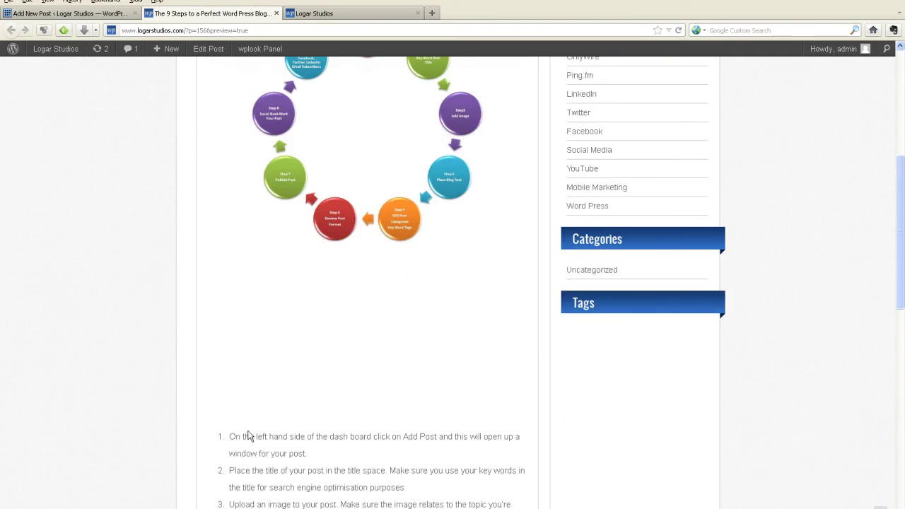
scroll(238, 378, "down", 3)
scroll(290, 393, "down", 4)
scroll(288, 393, "up", 3)
scroll(289, 393, "up", 3)
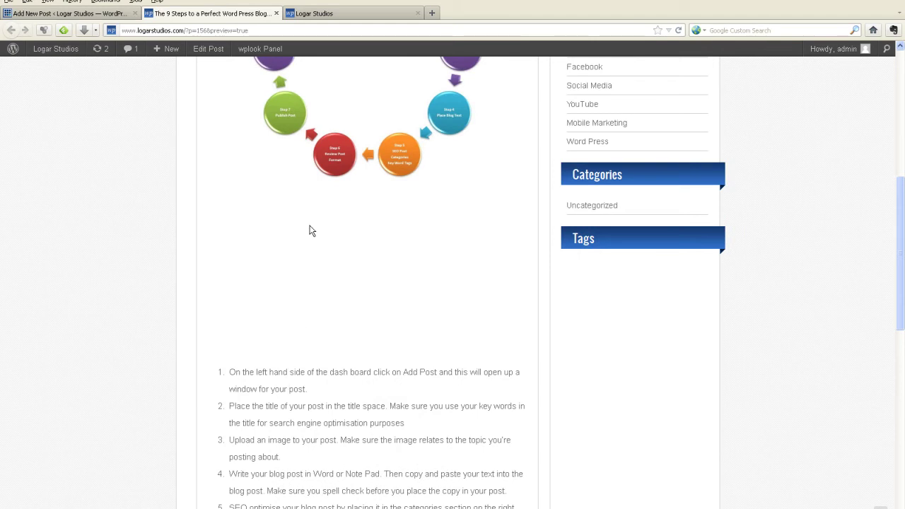
scroll(314, 331, "up", 4)
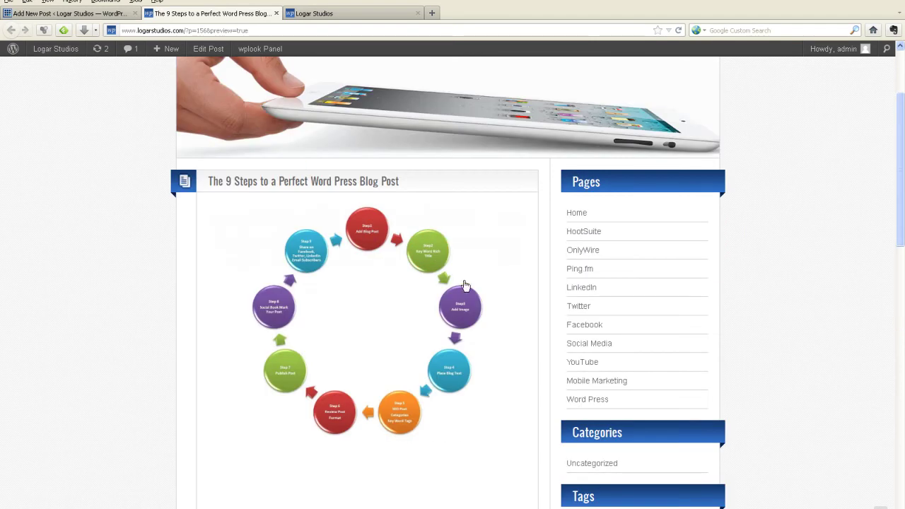
left_click(276, 14)
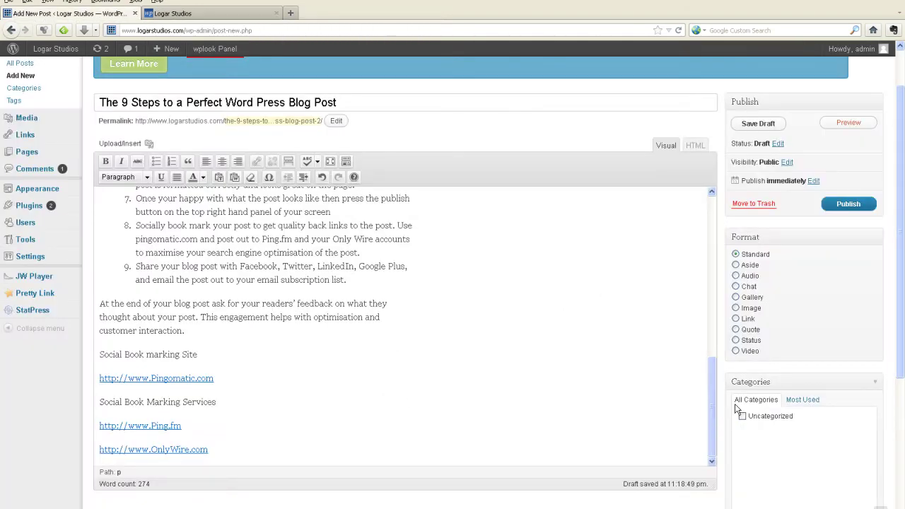
Return to the start of the post body and publish the post.
left_click_drag(713, 350, 713, 207)
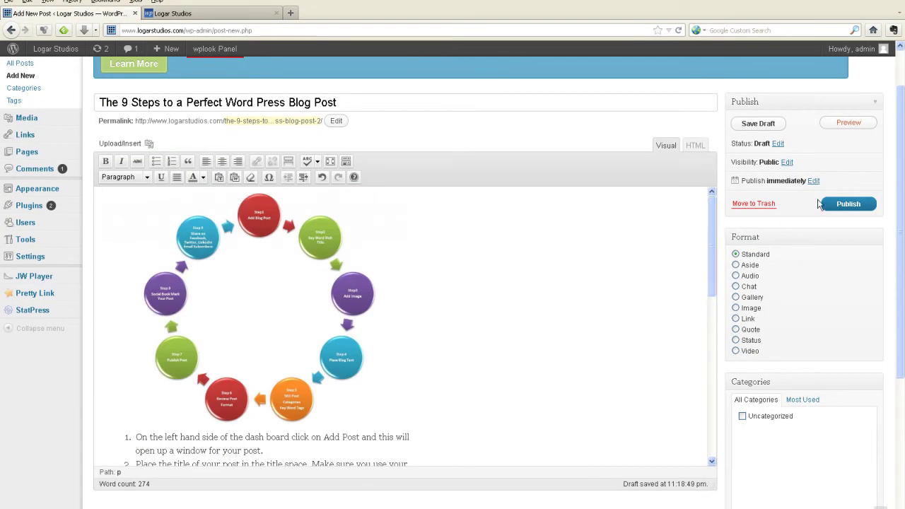
left_click(844, 206)
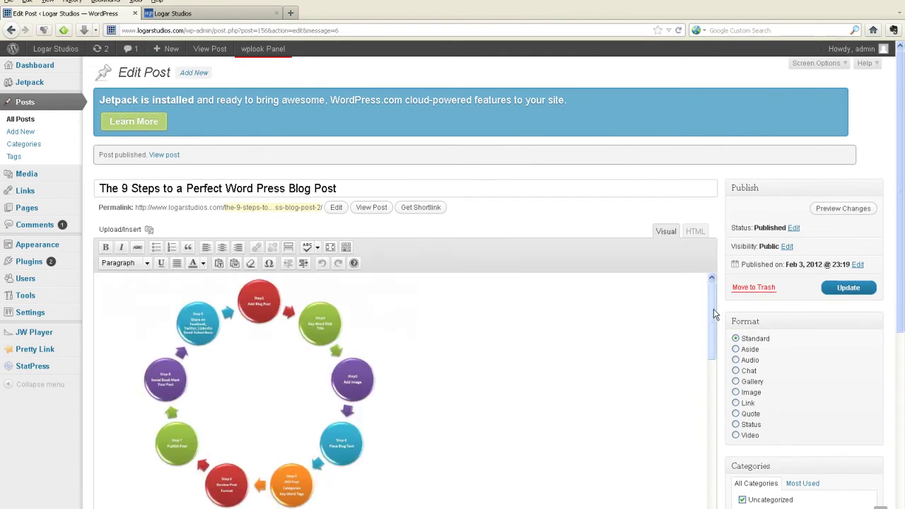
Delete the blank lines between the image and the numbered list in the published post.
left_click_drag(712, 317, 714, 405)
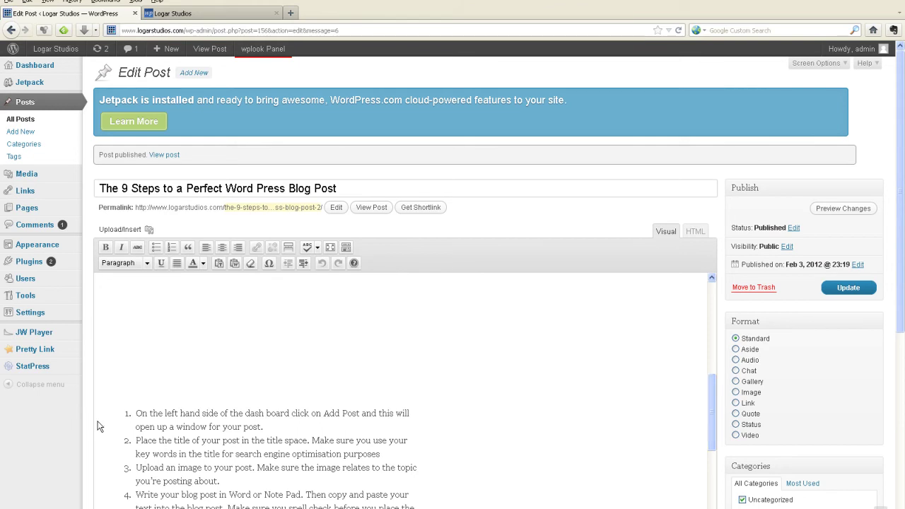
left_click(140, 395)
scroll(139, 393, "down", 3)
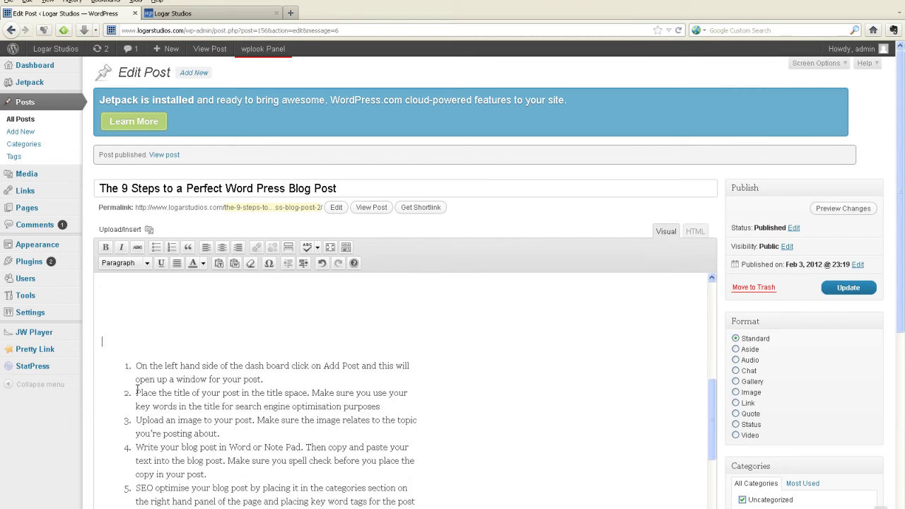
scroll(139, 391, "down", 1)
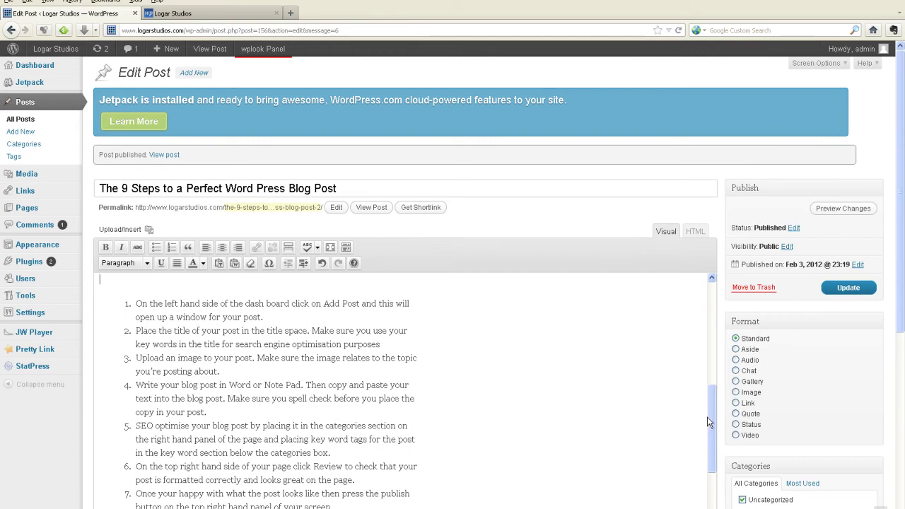
left_click_drag(713, 422, 713, 357)
key("BackSpace")
key("BackSpace")
key("BackSpace")
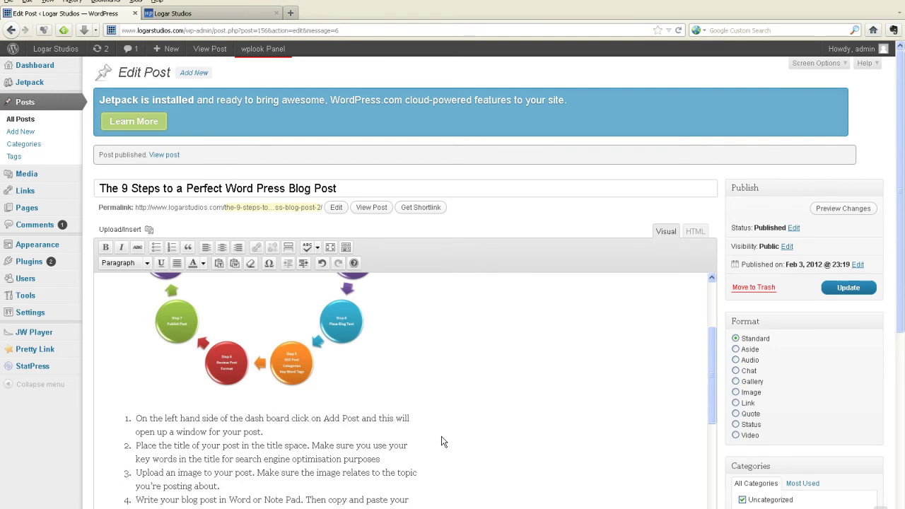
key("BackSpace")
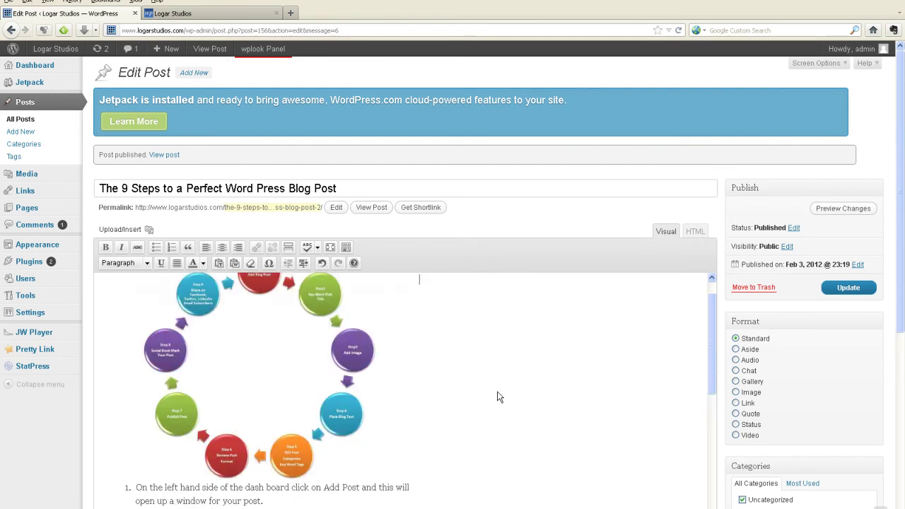
Update the published post with the layout edits and close the previously opened site tab.
left_click(850, 289)
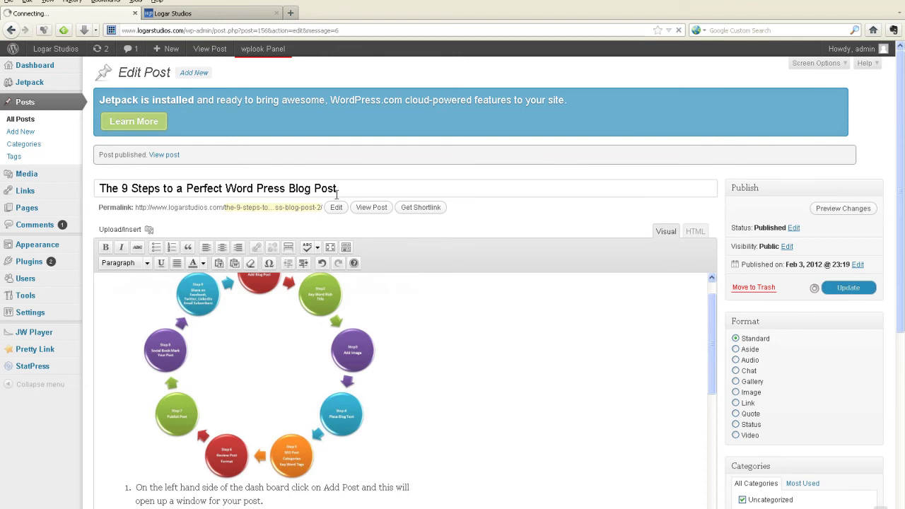
left_click(276, 14)
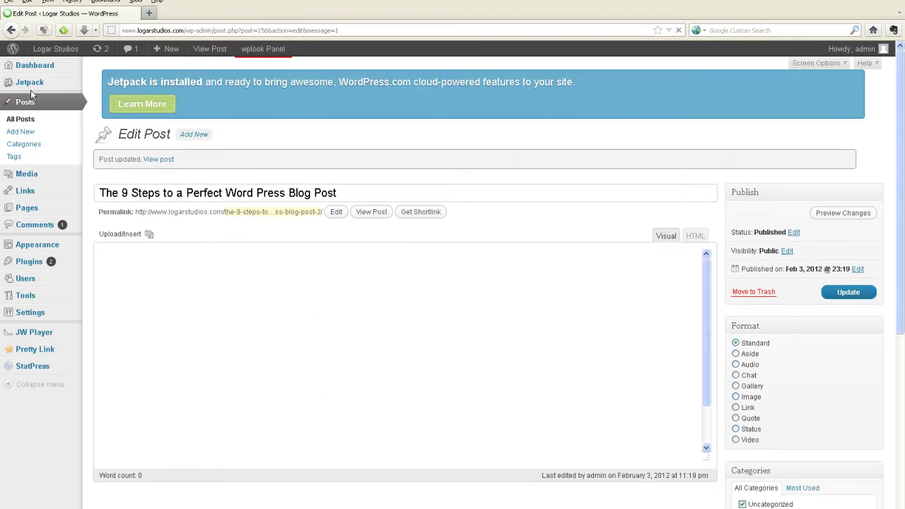
Open the live Logar Studios site in a new tab and examine the image and numbered list layout of the published post.
mouse_move(34, 74)
mouse_move(43, 48)
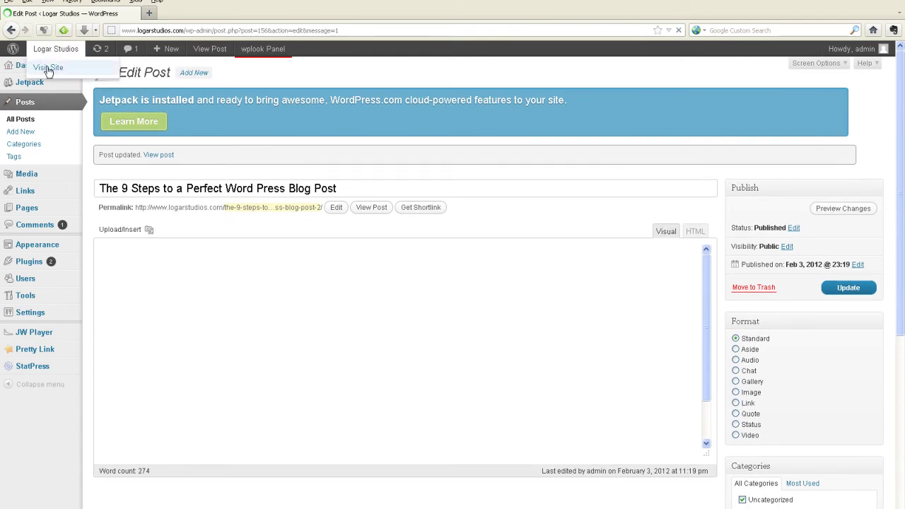
right_click(50, 69)
left_click(96, 76)
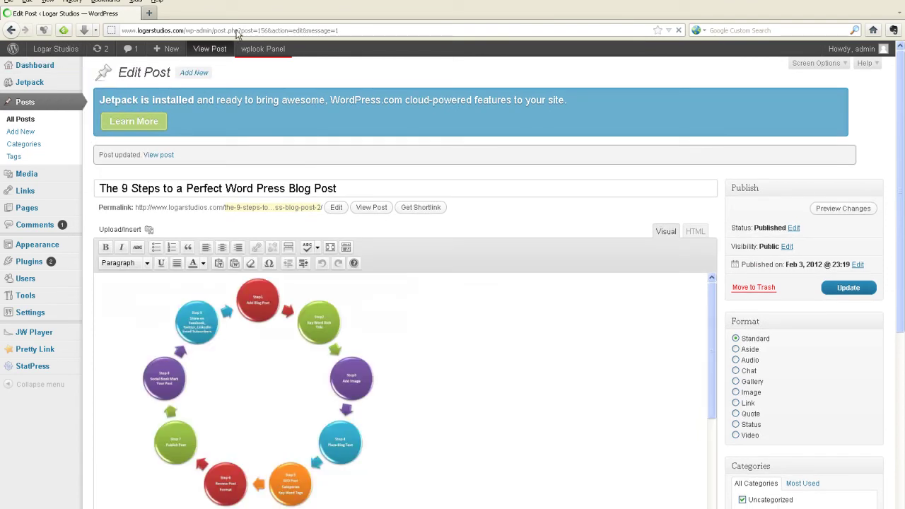
left_click(183, 13)
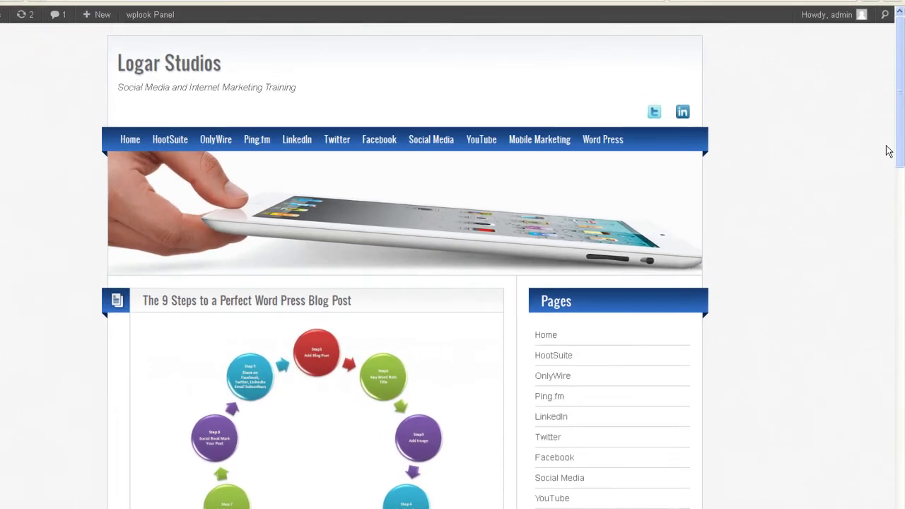
scroll(890, 151, "down", 7)
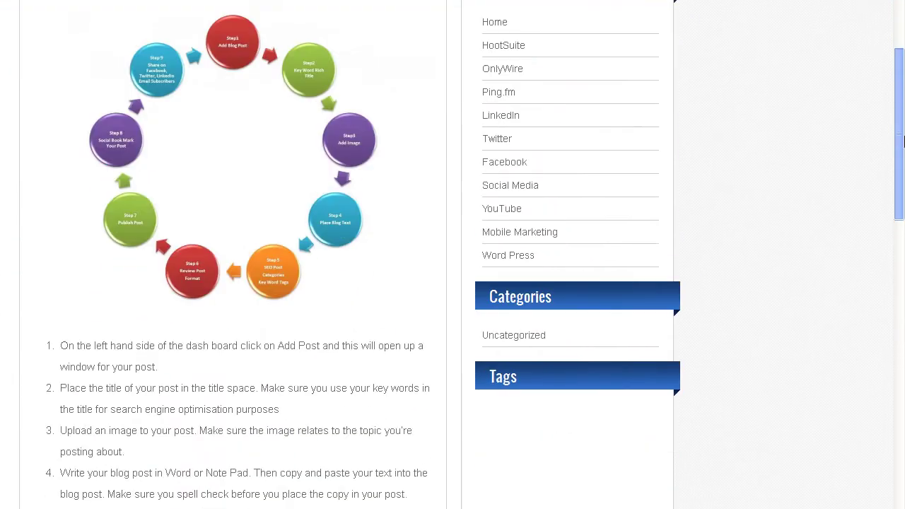
left_click_drag(904, 205, 901, 88)
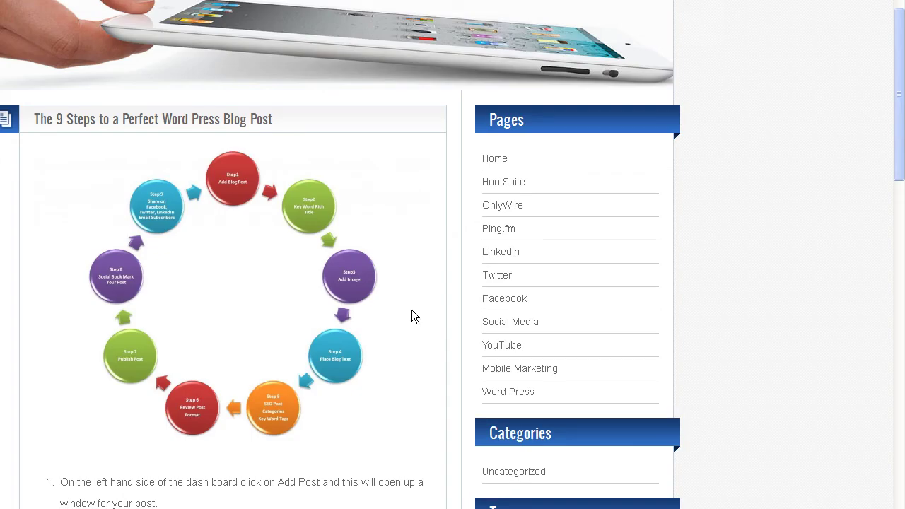
left_click_drag(899, 92, 856, 95)
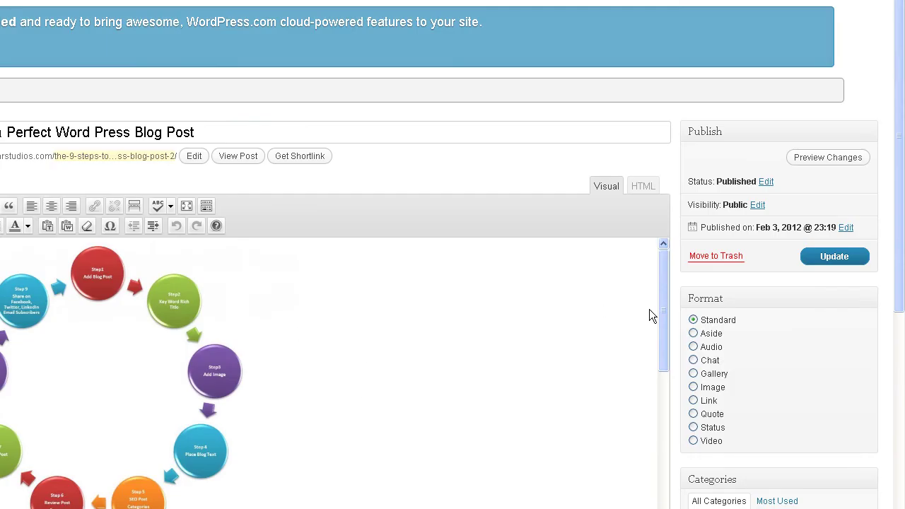
Copy the post title "The 9 Steps to a Perfect Word Press Blog Post" into the All in One SEO Pack title.
left_click_drag(899, 208, 902, 449)
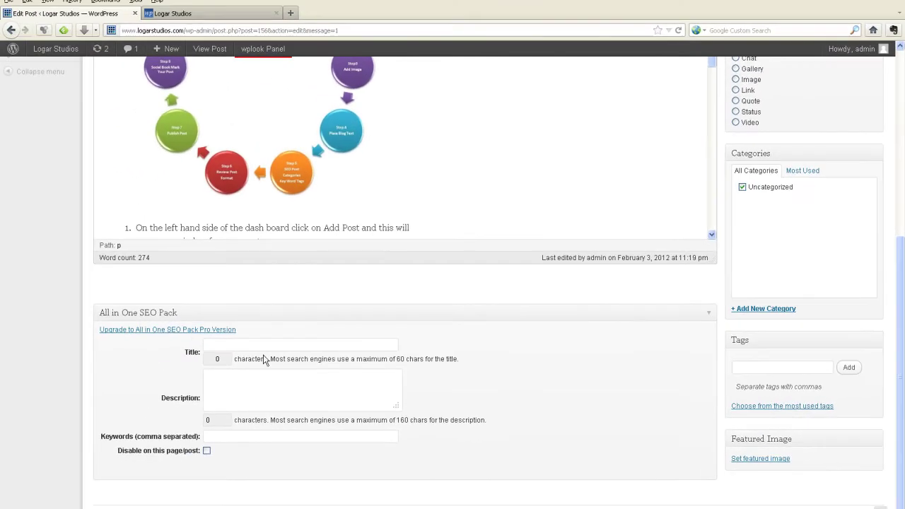
scroll(291, 346, "up", 5)
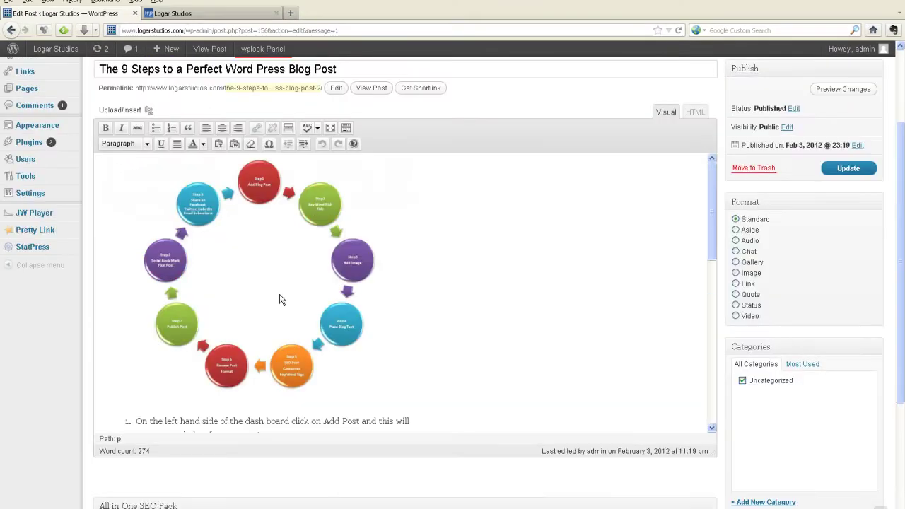
scroll(290, 347, "up", 3)
left_click_drag(348, 188, 50, 196)
right_click(178, 190)
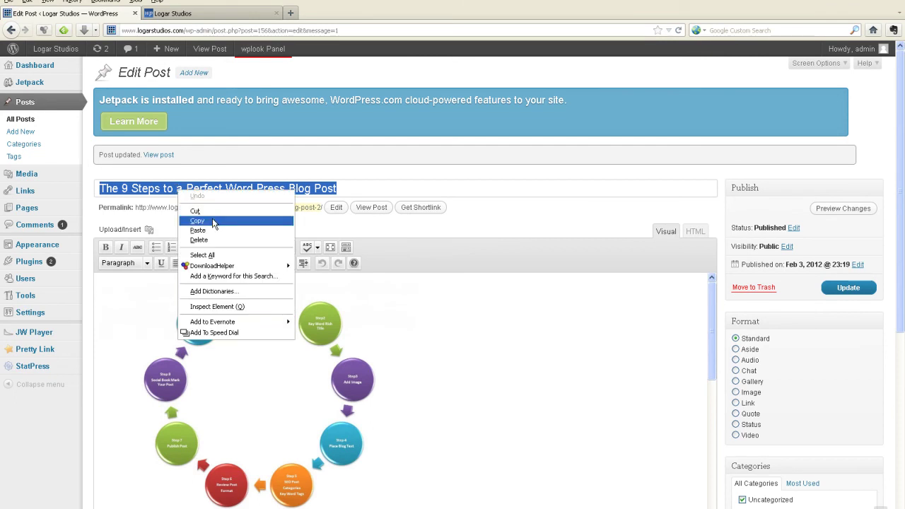
left_click(213, 223)
scroll(293, 458, "down", 10)
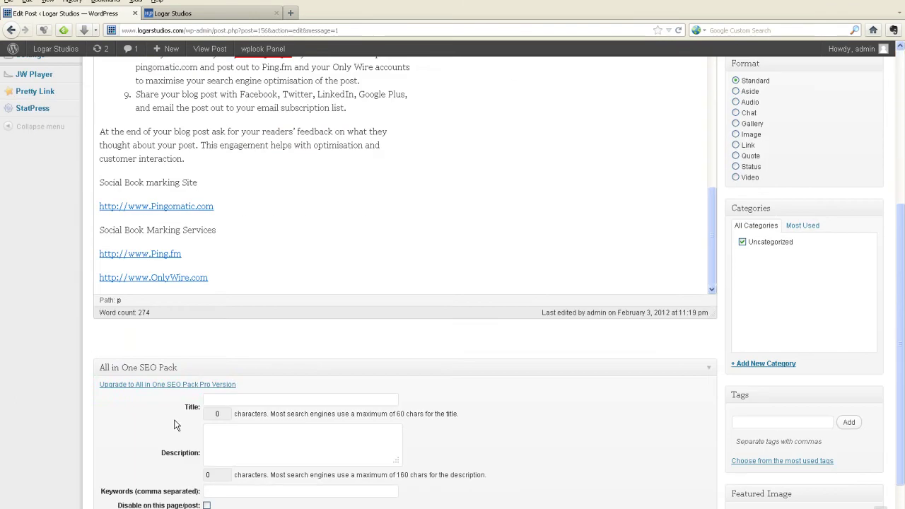
left_click(211, 398)
right_click(213, 398)
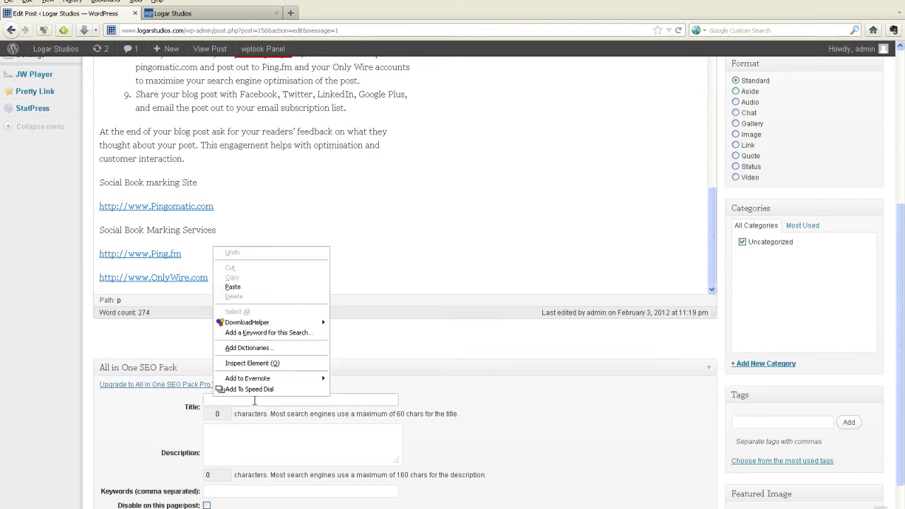
left_click(237, 287)
Enter the SEO description "Word Press Step by step prosees for optimising blog posts".
left_click(212, 447)
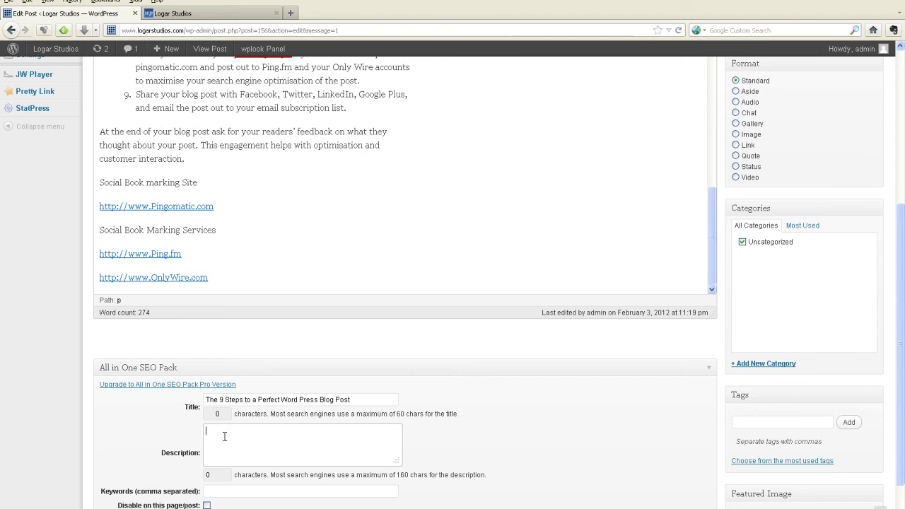
type("Word Press S")
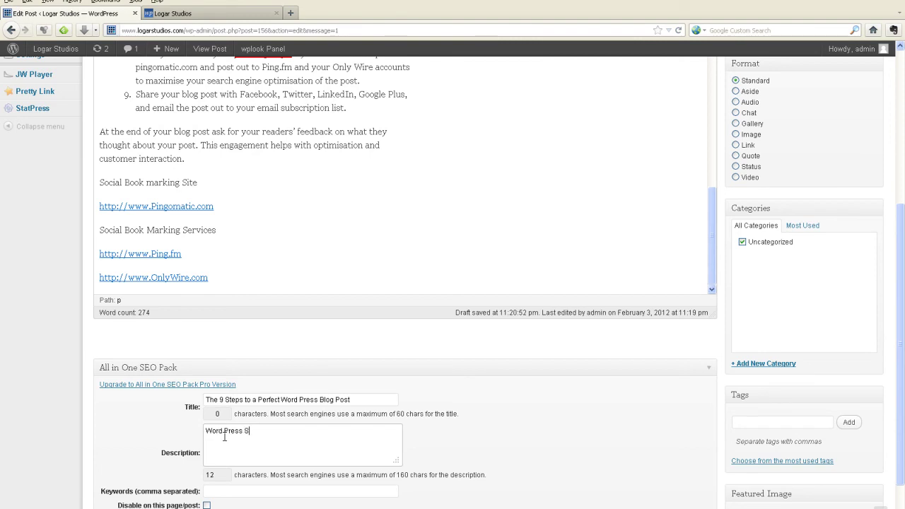
type("tep by step prosees for optimising blog")
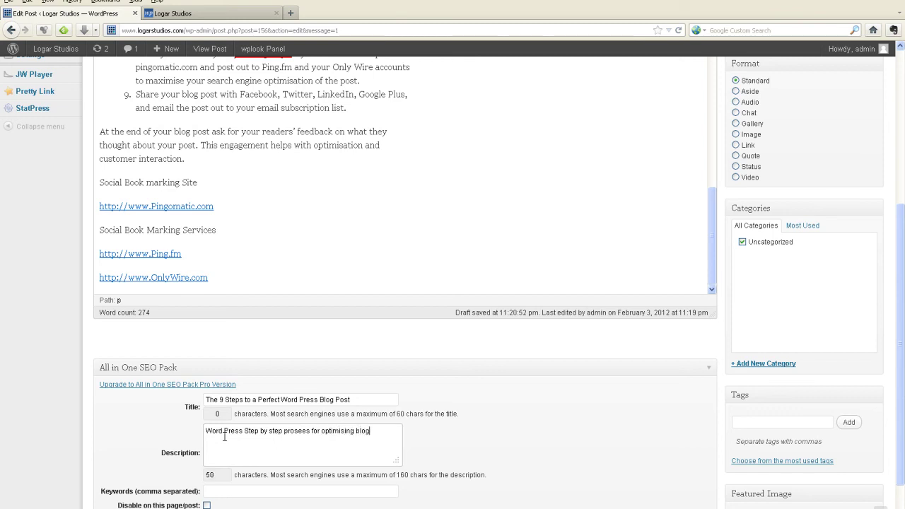
type(" posts")
Enter the SEO keywords "Word Press , Social Media, Linked In," for the post.
scroll(230, 473, "down", 2)
left_click(221, 437)
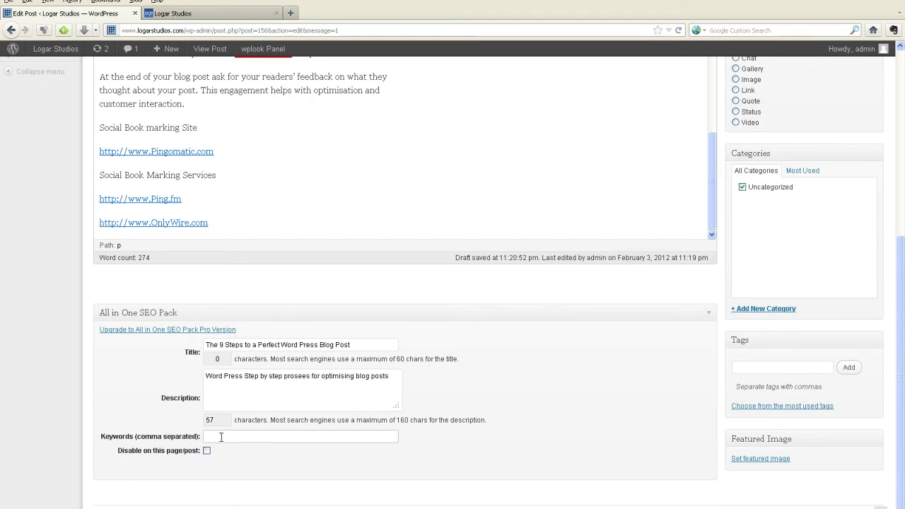
type("Word Press , Social Media")
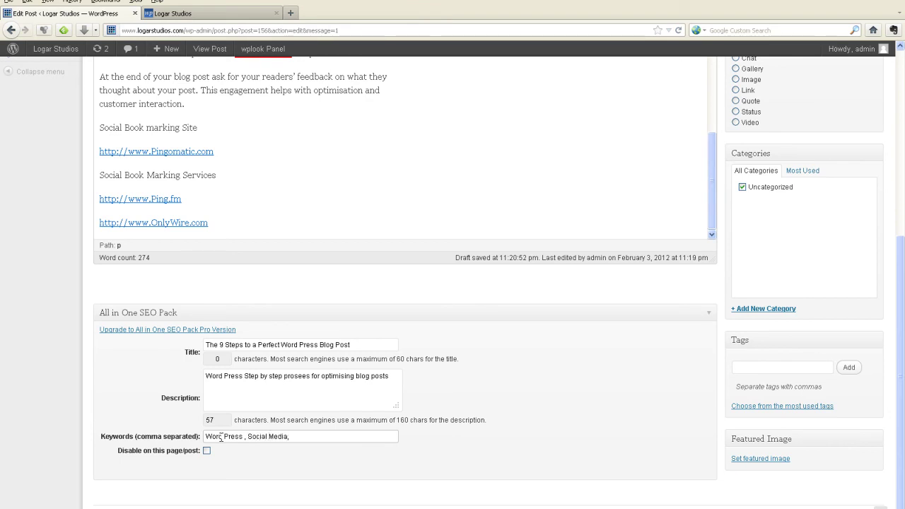
type(", Linked In,")
Create a new category named Word Press for the post and remove the post from Uncategorized.
left_click(767, 309)
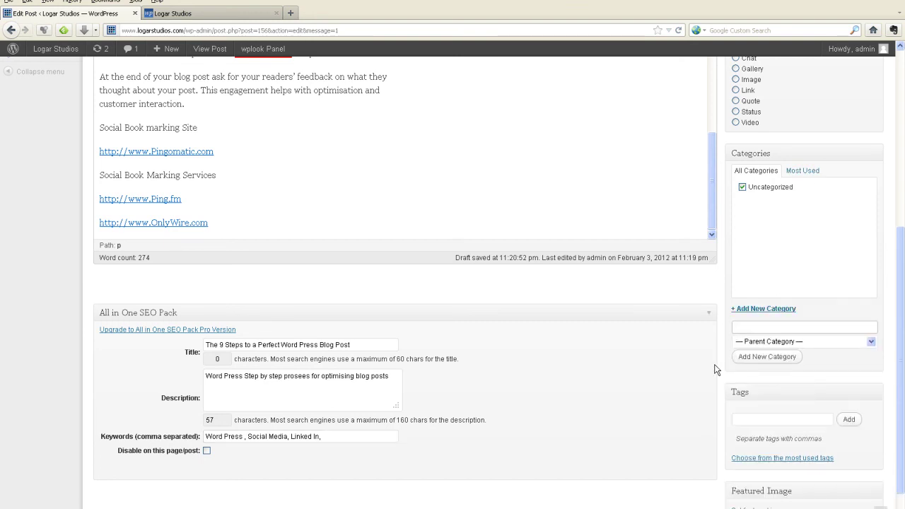
type("Word Press")
left_click(758, 360)
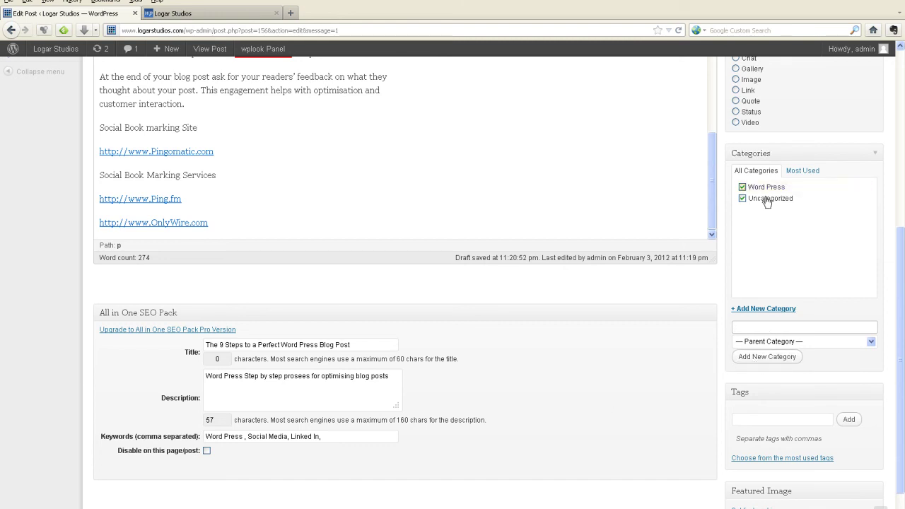
left_click(744, 200)
Add the tag "Word Press Blog Post" to the post.
left_click(741, 420)
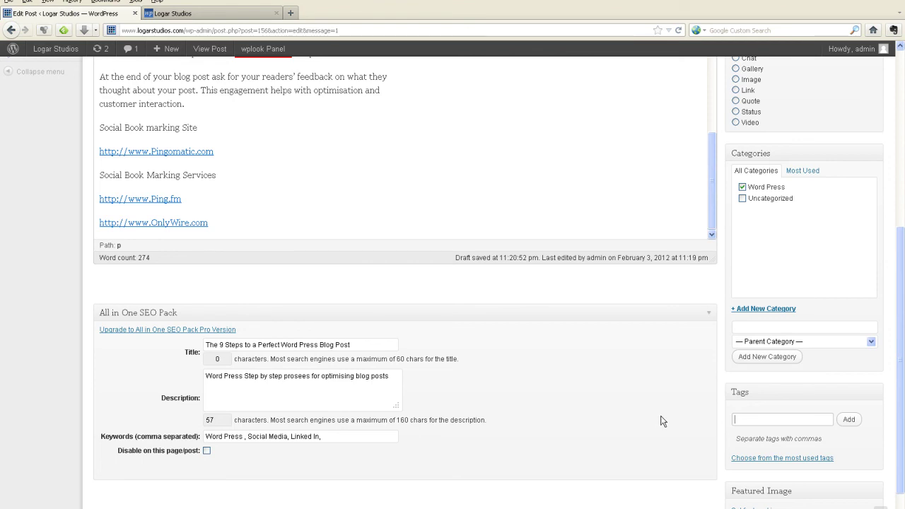
type("Word Press Blo")
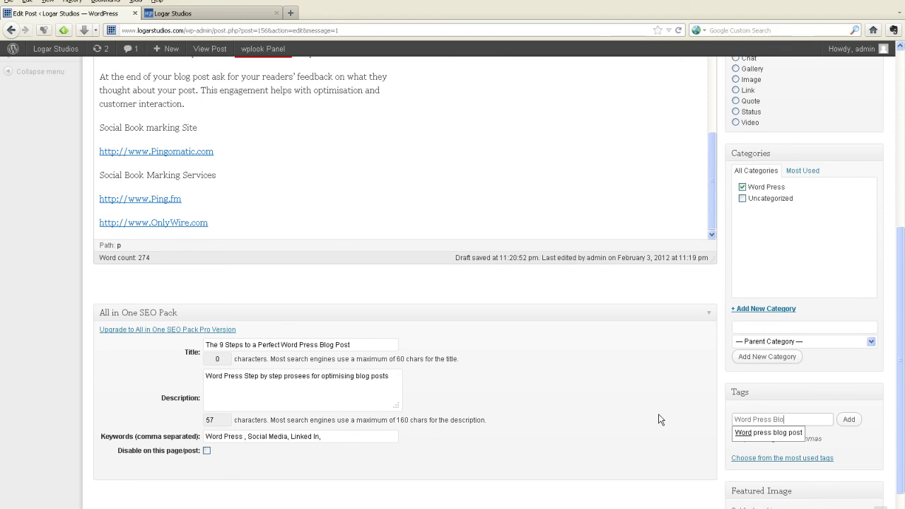
type("g Post, So")
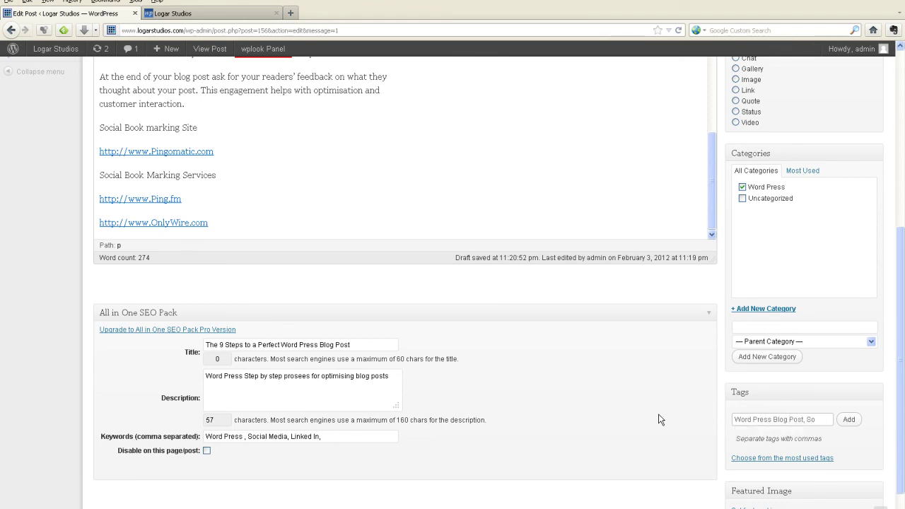
key("BackSpace")
key("BackSpace")
left_click(849, 419)
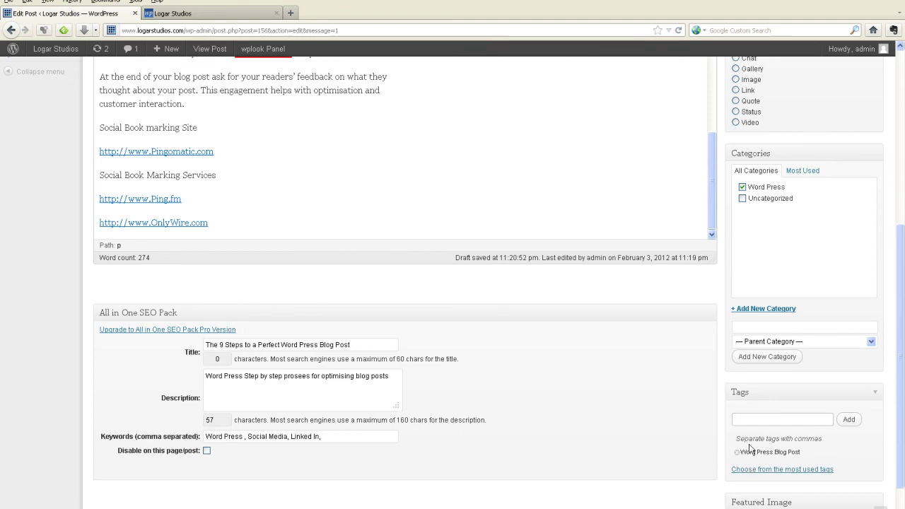
Add the tags "Social Media Marketing" and "Mobile marketing" to the post.
type("Social Media Marketing")
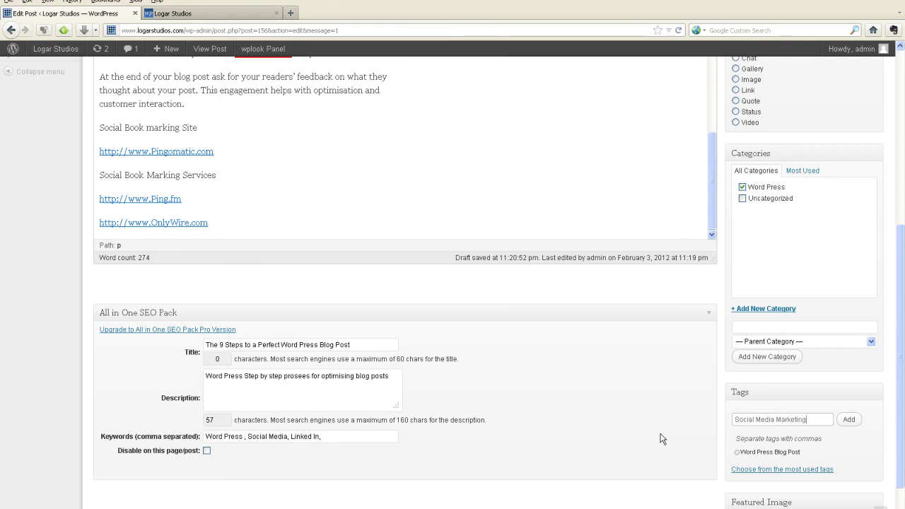
left_click(849, 419)
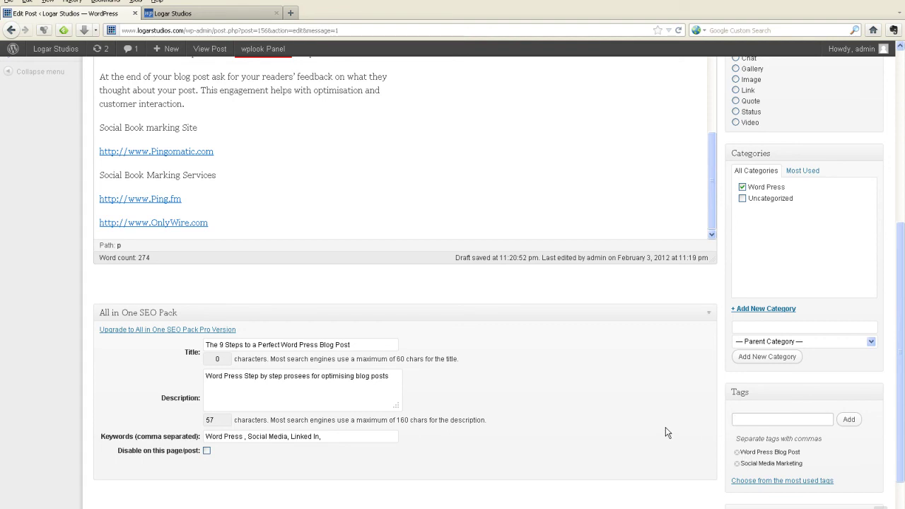
type("Mobile marketing")
left_click(848, 419)
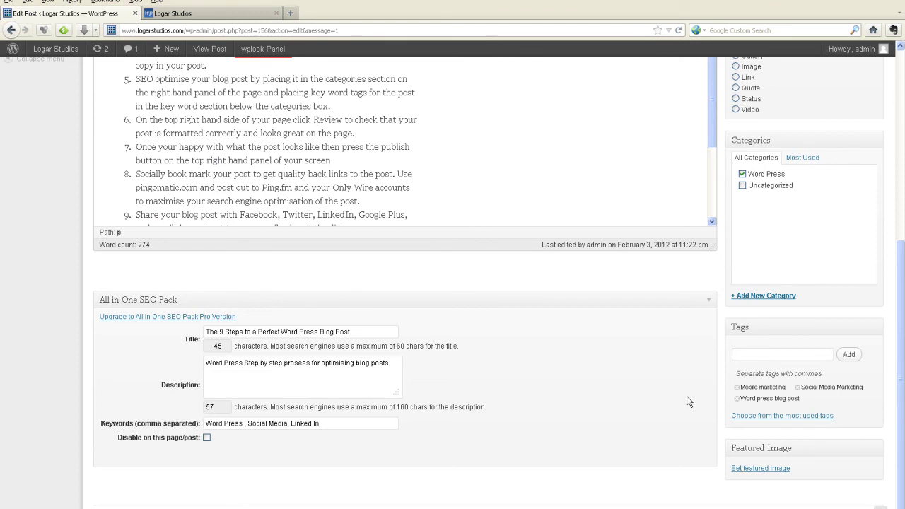
Update the post with its SEO details, category and tags, and reload the live site.
scroll(684, 398, "up", 5)
left_click(850, 286)
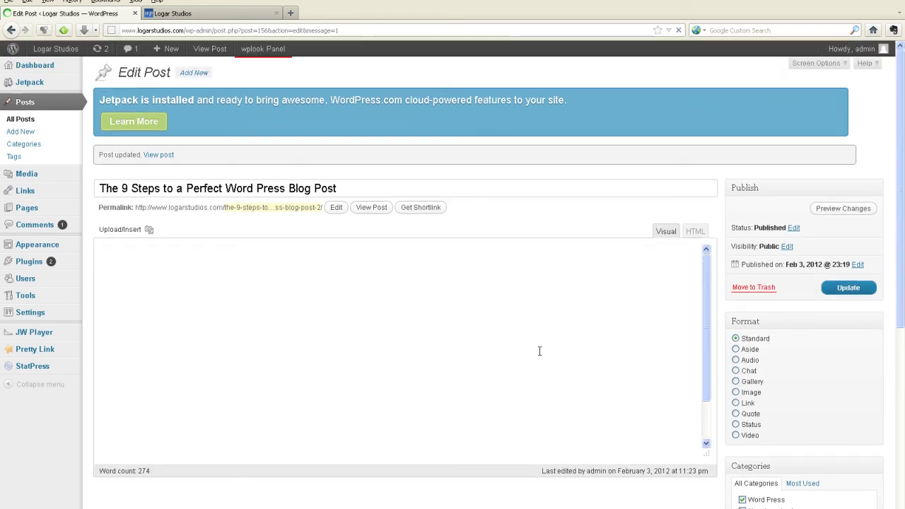
left_click(210, 14)
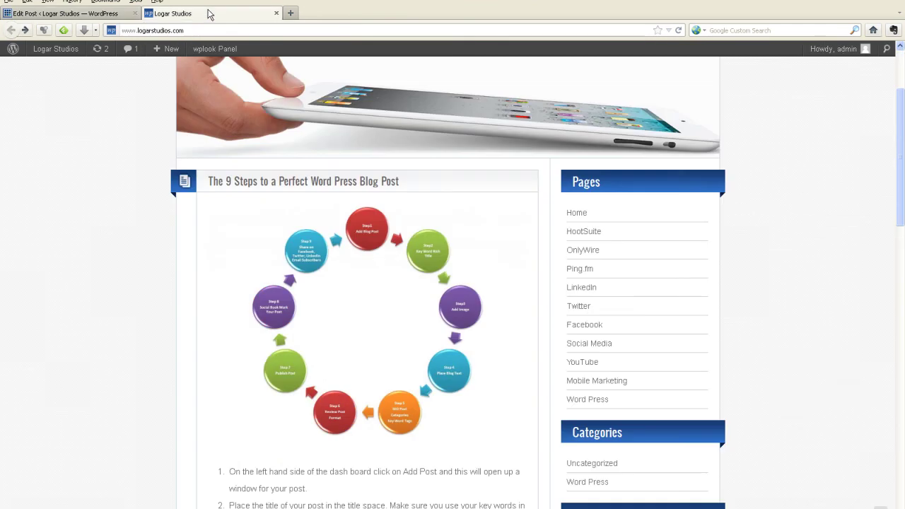
left_click(678, 32)
Check the categories and tags listed on the live site and open the Word Press category.
scroll(33, 245, "down", 3)
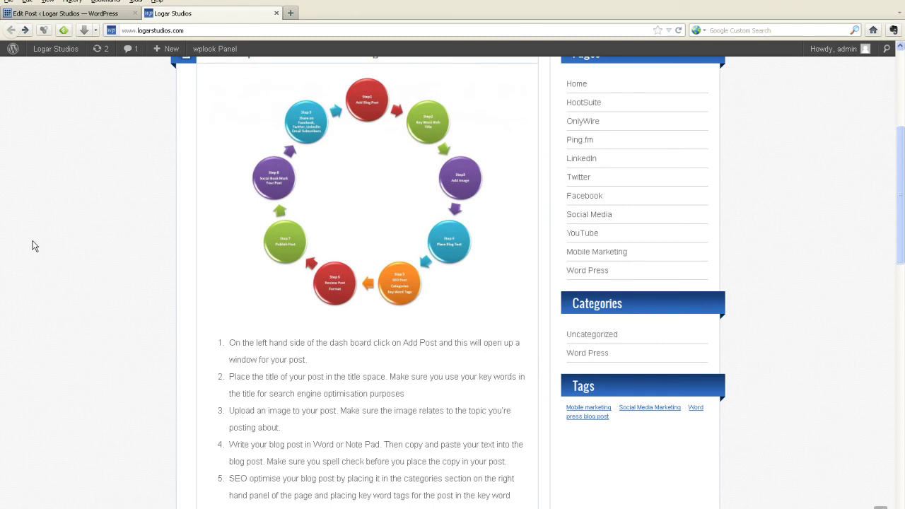
scroll(34, 245, "up", 2)
left_click(587, 418)
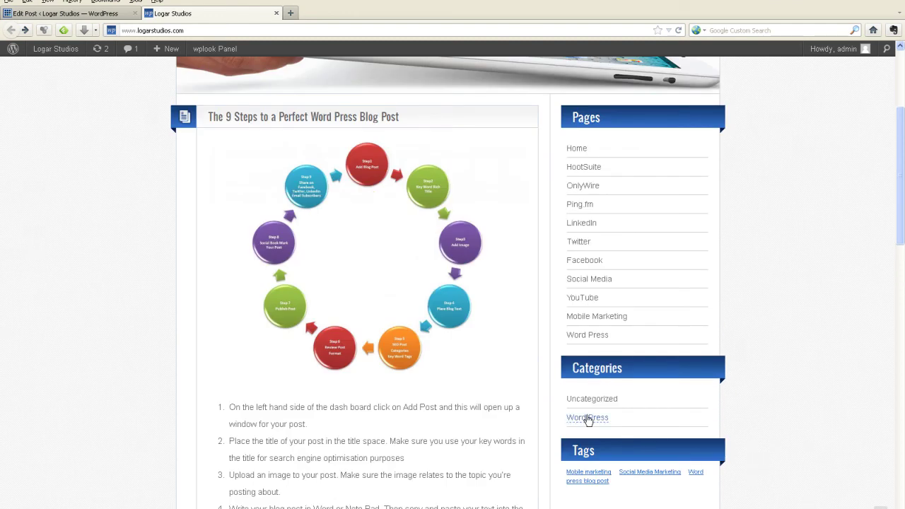